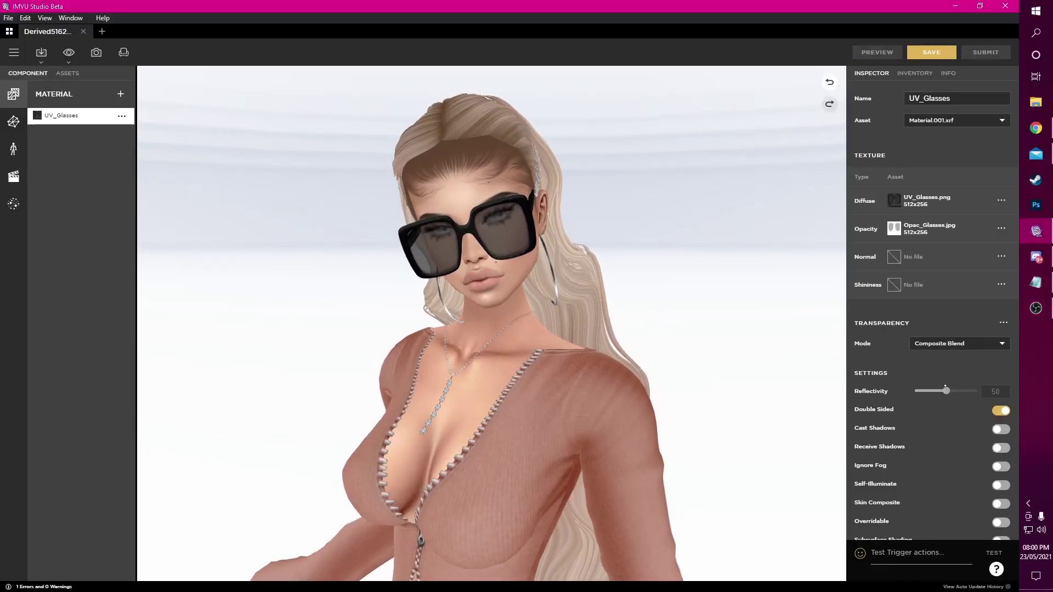
# Look through the projects list, then return to the open glasses project
pyautogui.click(278, 278)
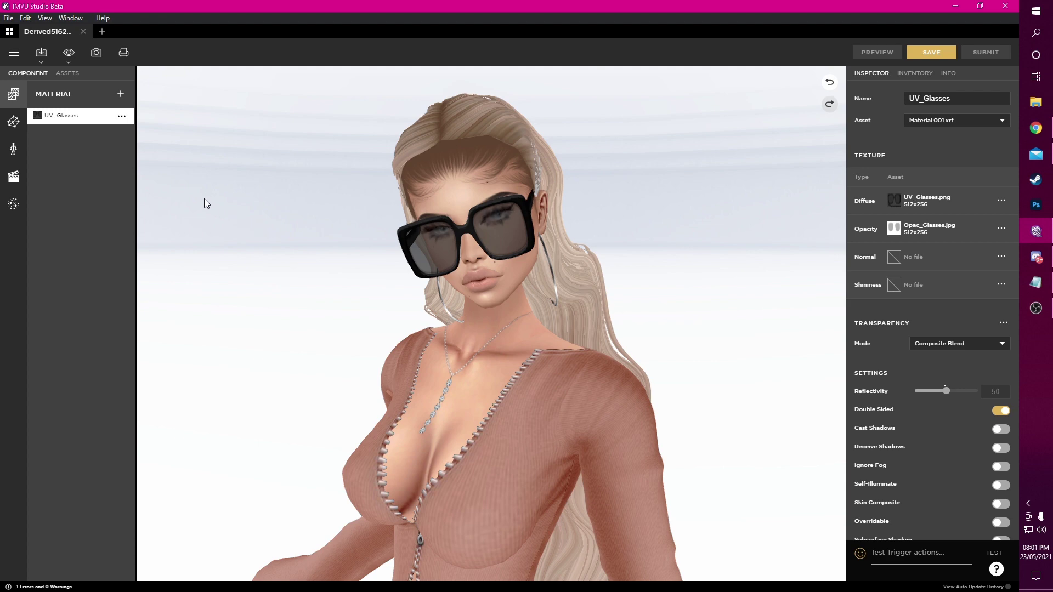
pyautogui.click(10, 34)
pyautogui.moveTo(176, 171)
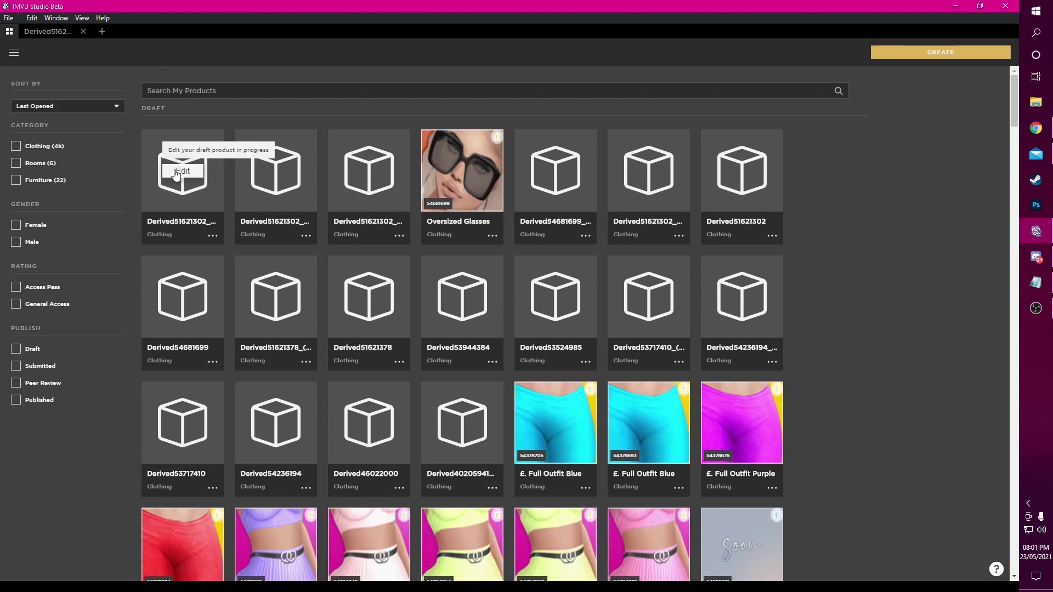
pyautogui.click(212, 236)
pyautogui.click(53, 31)
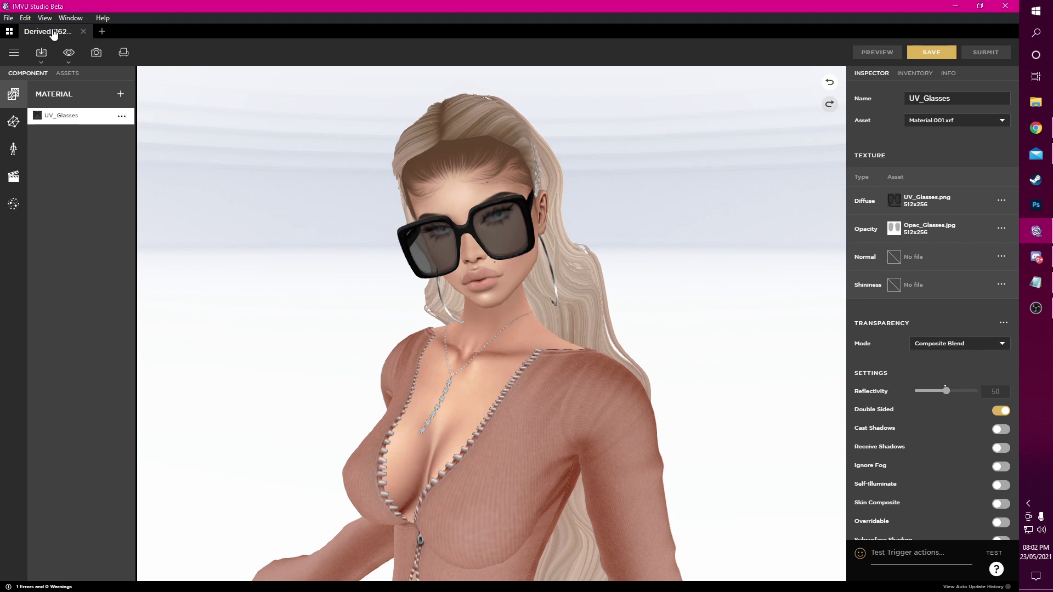
# Set Oversized_Tutorial.png as the product's thumbnail on the Info page
pyautogui.click(949, 75)
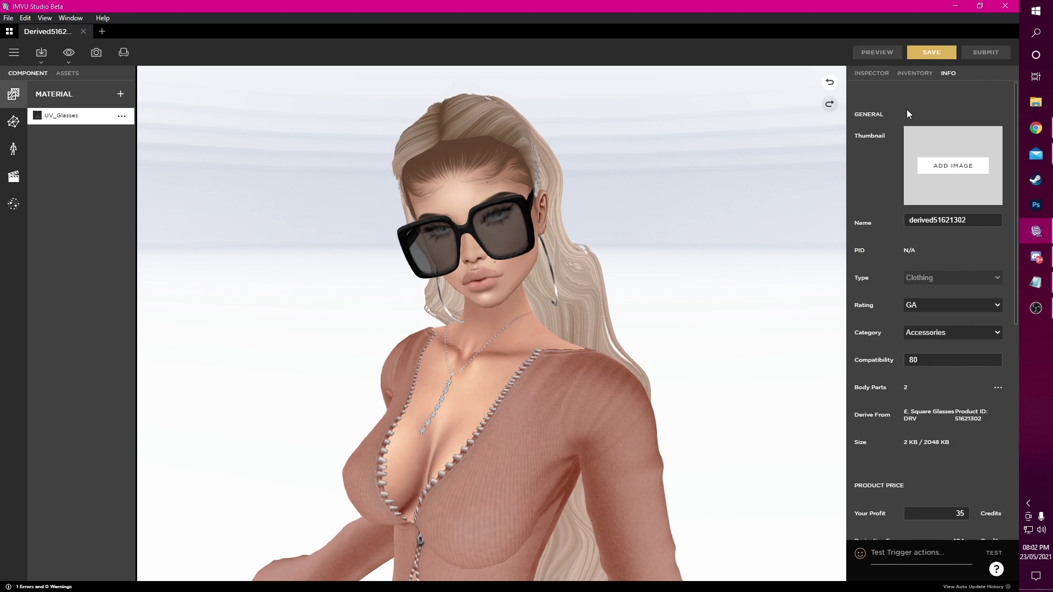
pyautogui.click(945, 171)
pyautogui.click(354, 188)
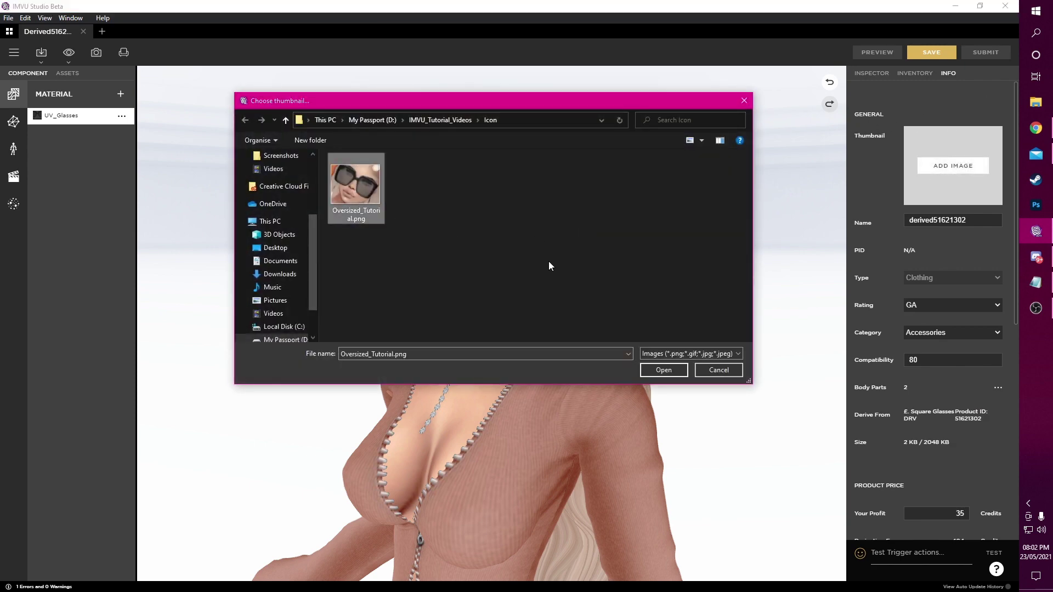
pyautogui.click(665, 371)
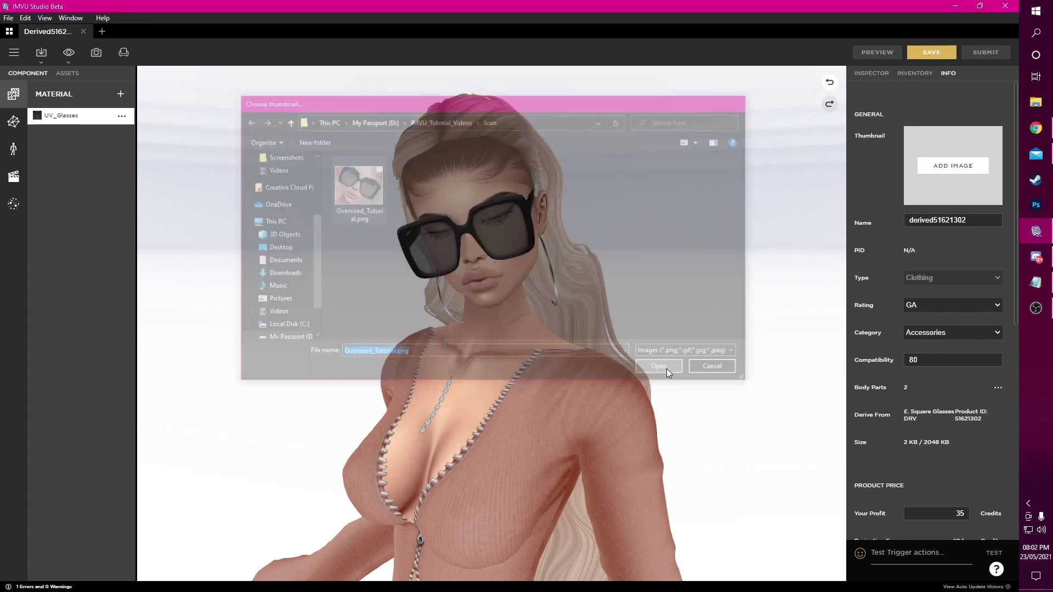
pyautogui.doubleClick(957, 226)
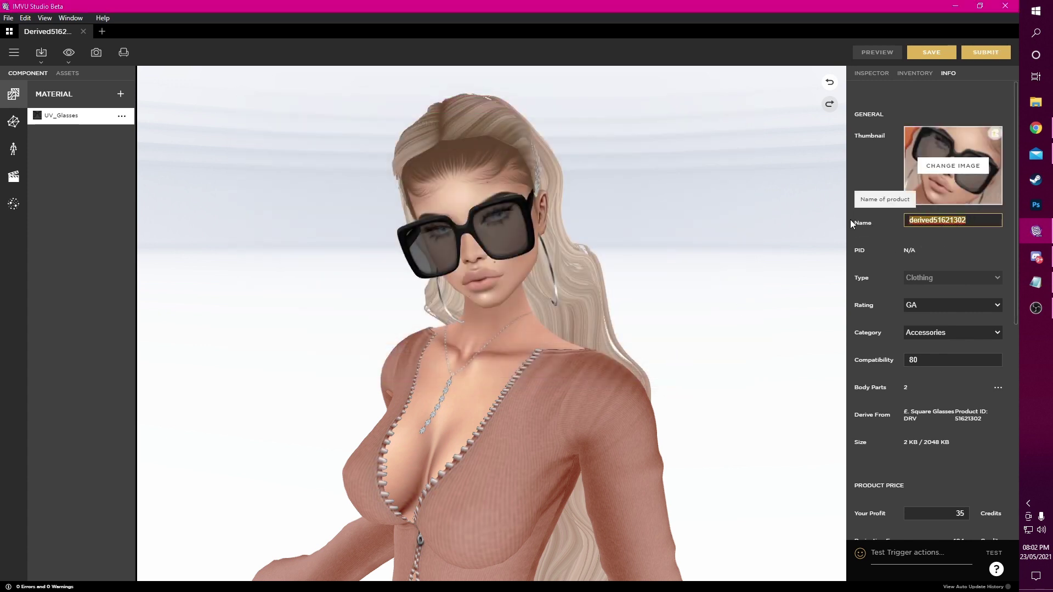
# Rename the product 'Oversized Glasses', removing the stray 55, and review the category choices
pyautogui.write('Overs')
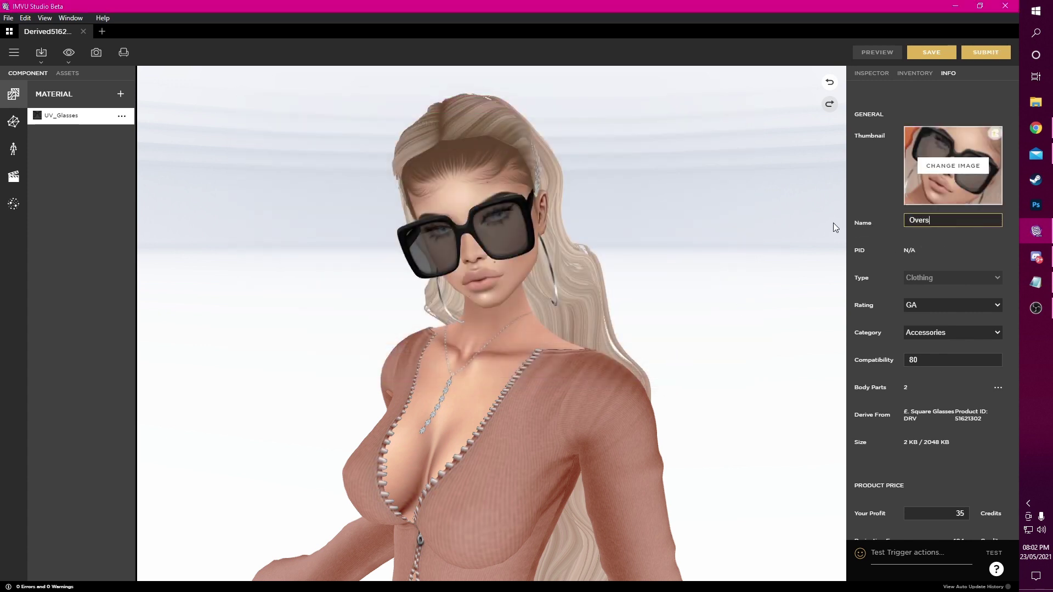
pyautogui.write('ized Glasses55')
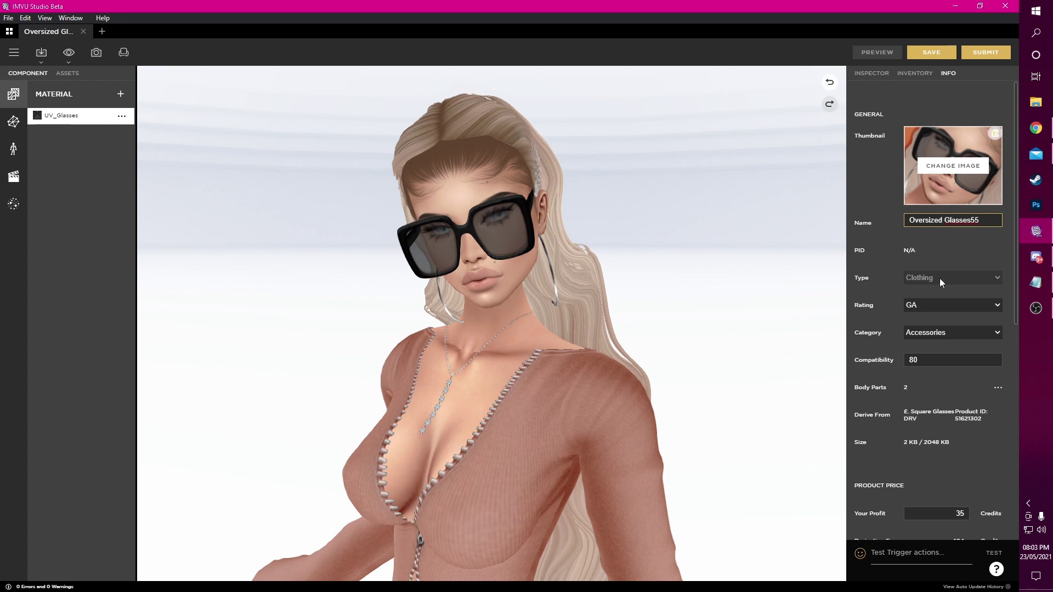
pyautogui.press('BackSpace')
pyautogui.press('BackSpace')
pyautogui.click(909, 314)
pyautogui.click(927, 337)
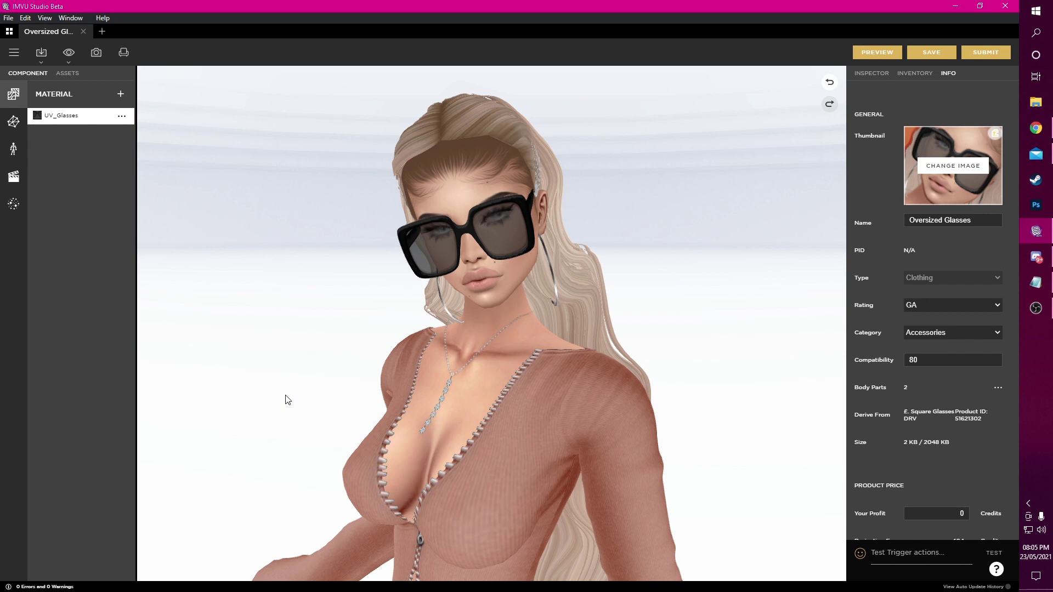
# Append 191 to the compatibility list so it reads 80,191
pyautogui.click(938, 356)
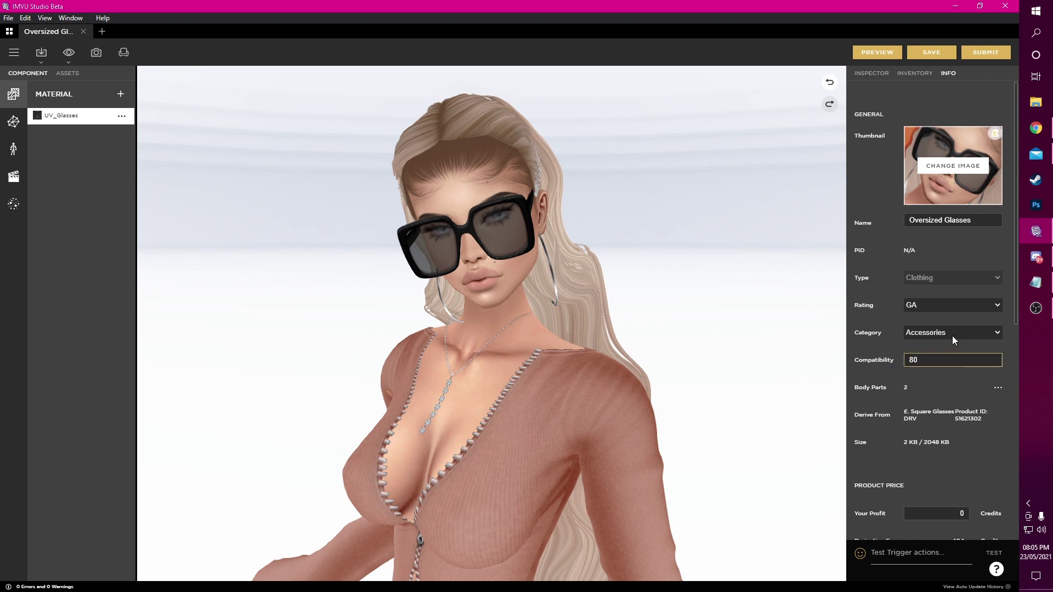
pyautogui.write(',191')
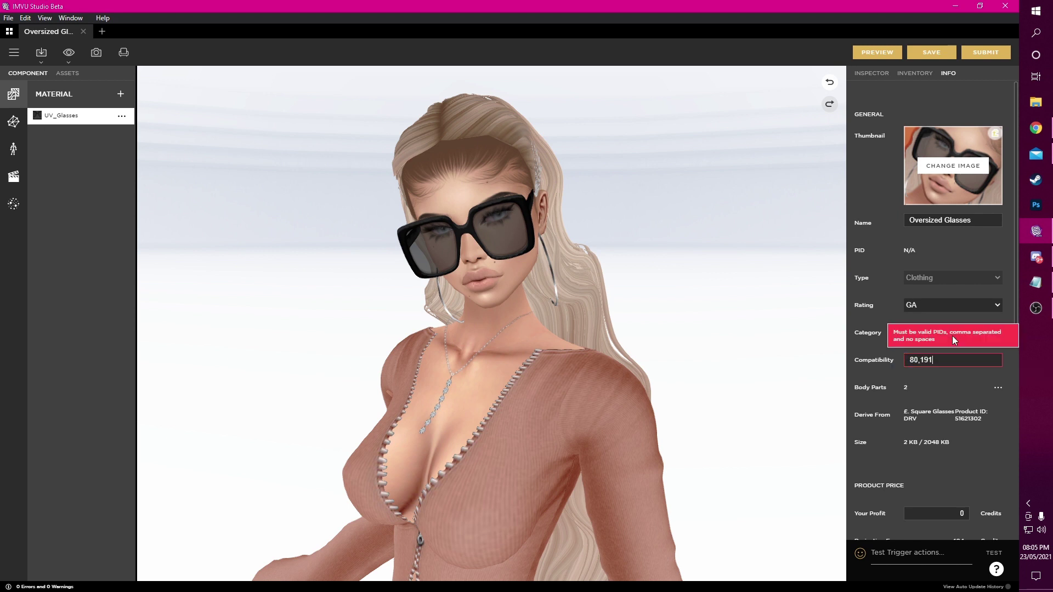
pyautogui.click(930, 374)
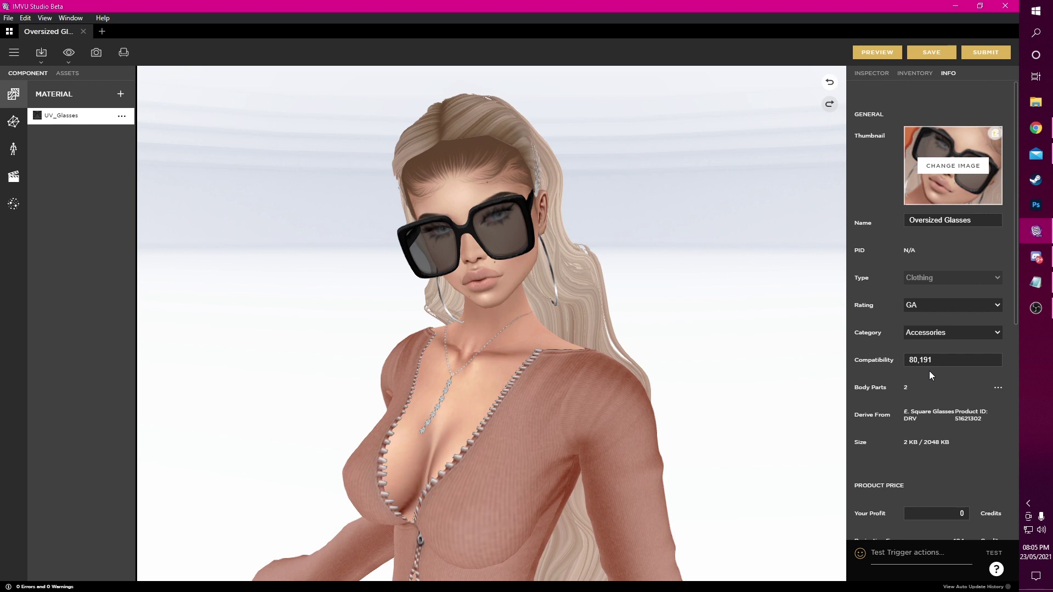
pyautogui.scroll(-3, 929, 371)
pyautogui.scroll(-3, 929, 373)
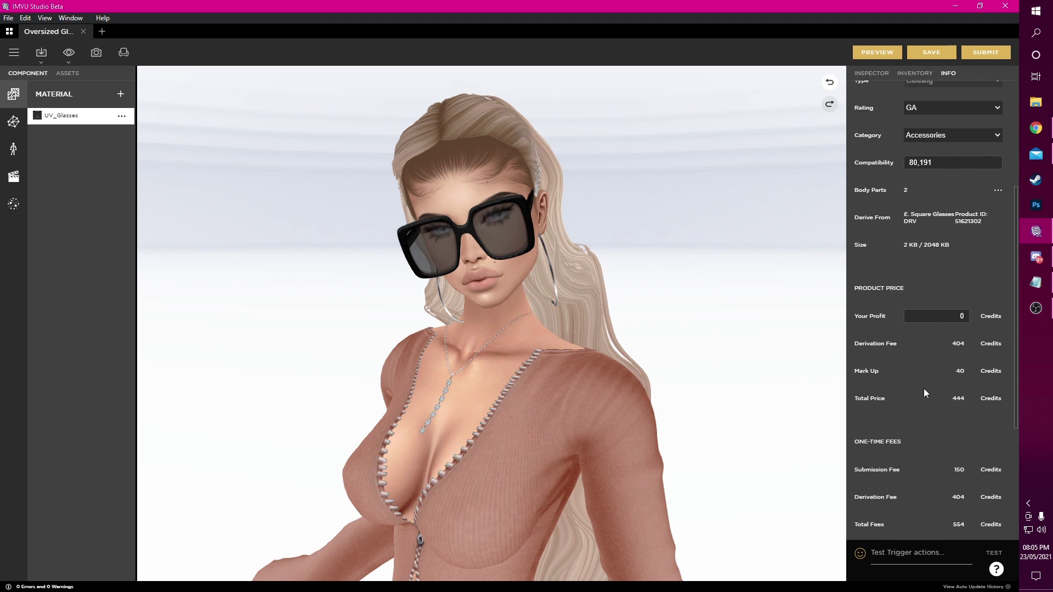
# Enter a profit of 200 credits, bringing the total price to 664
pyautogui.click(939, 315)
pyautogui.write('200')
pyautogui.click(900, 343)
pyautogui.moveTo(890, 373)
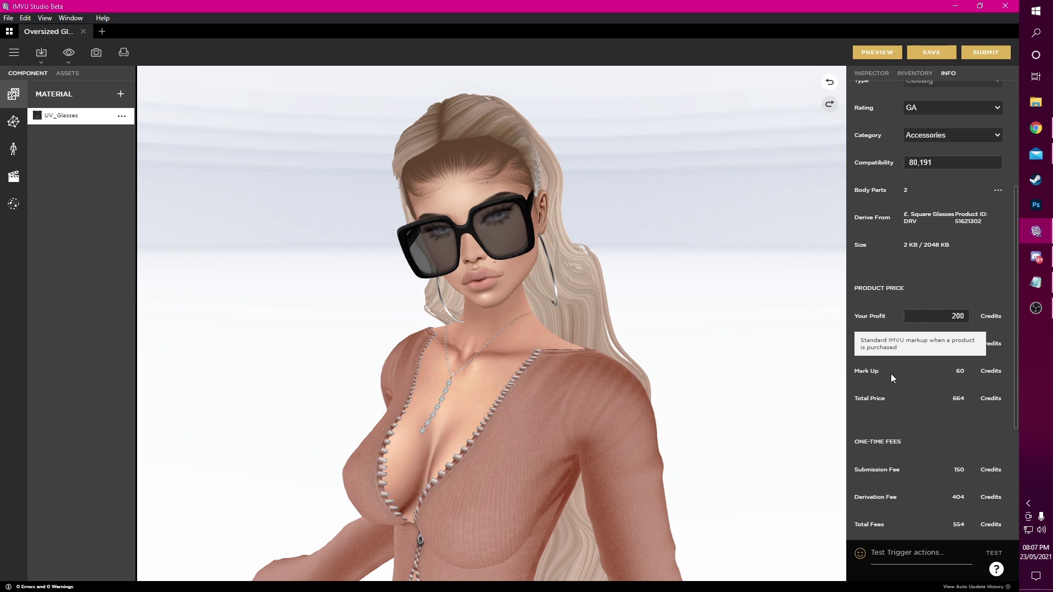
pyautogui.scroll(-2, 917, 413)
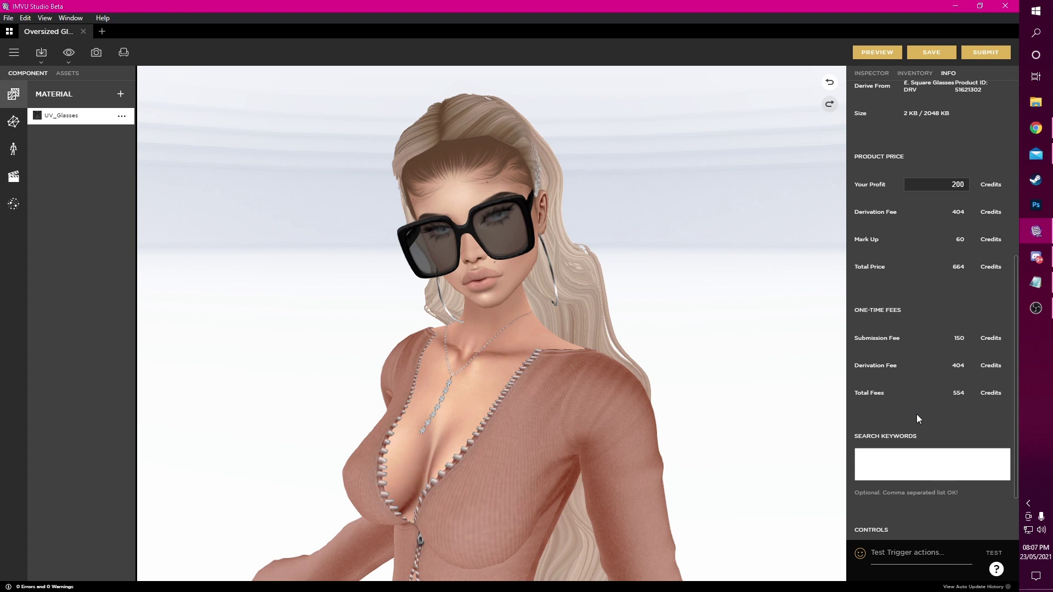
# Paste black,large,glasses,shades,summer into the Search Keywords box
pyautogui.moveTo(876, 391)
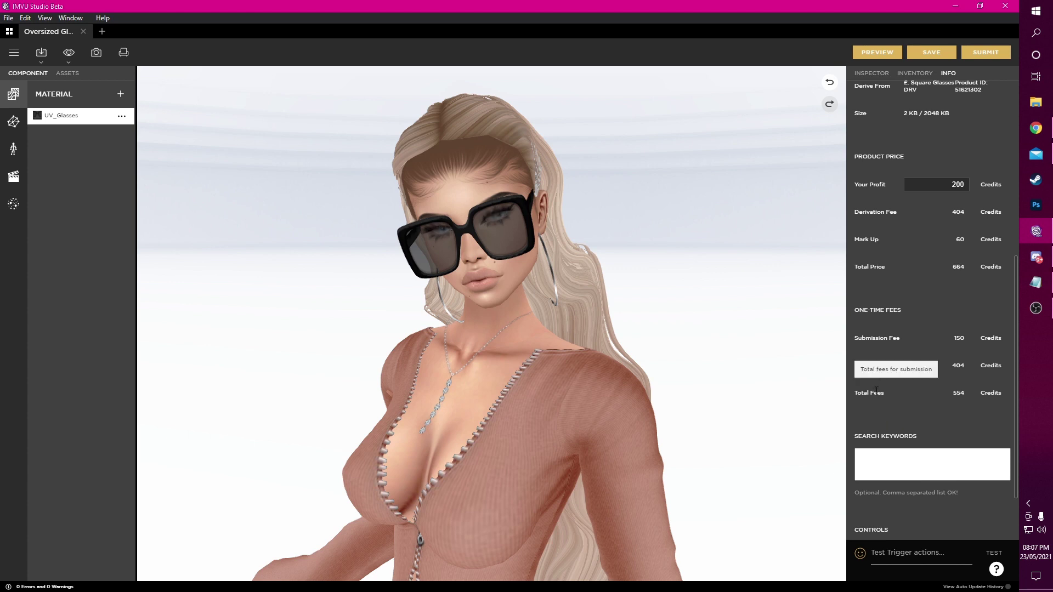
pyautogui.scroll(-1, 887, 446)
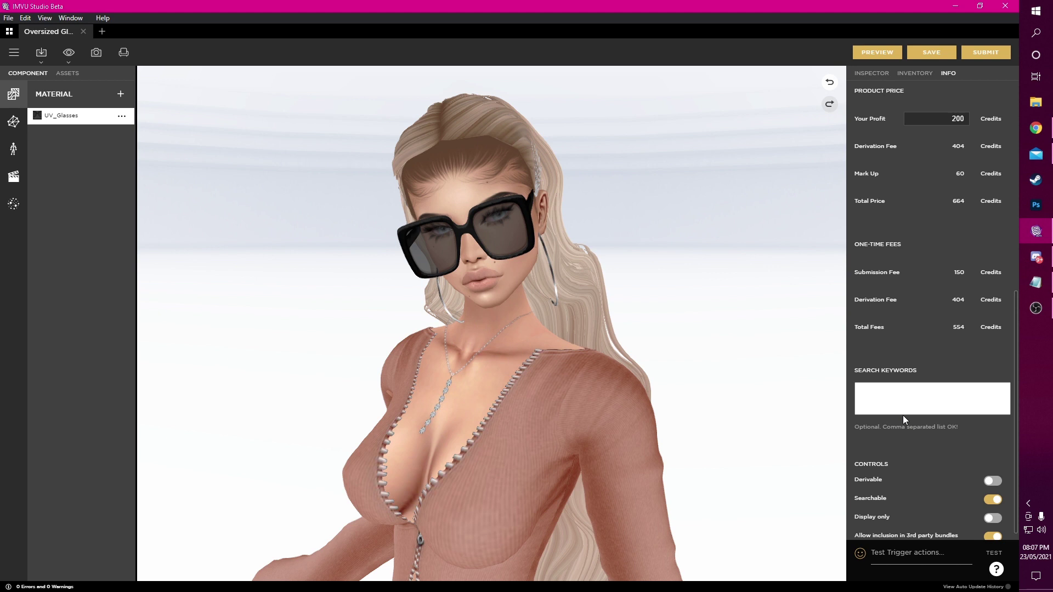
pyautogui.write('black,large,glasses,shades,summer')
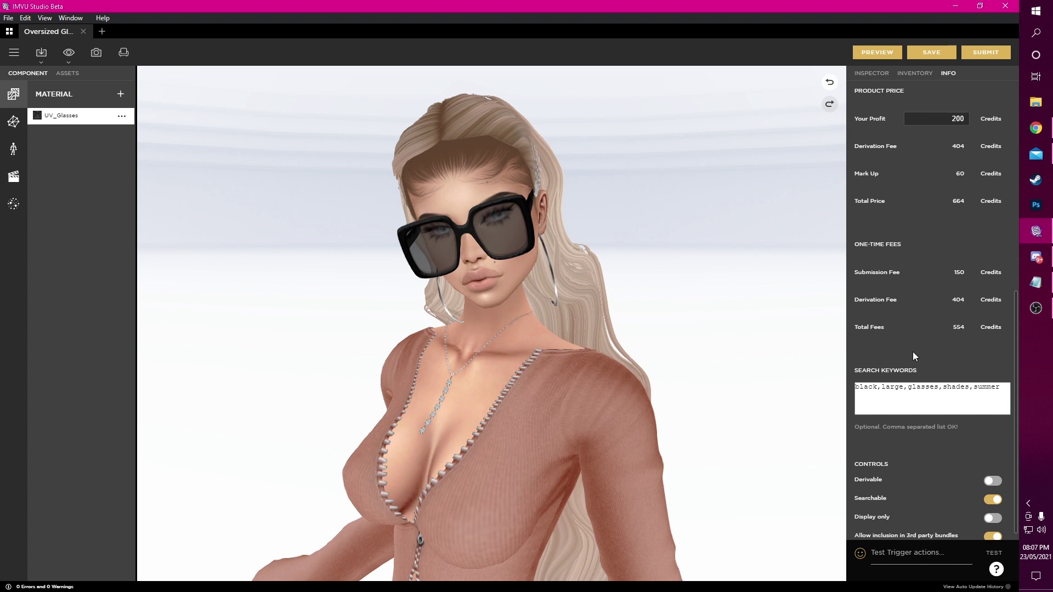
pyautogui.scroll(-1, 912, 350)
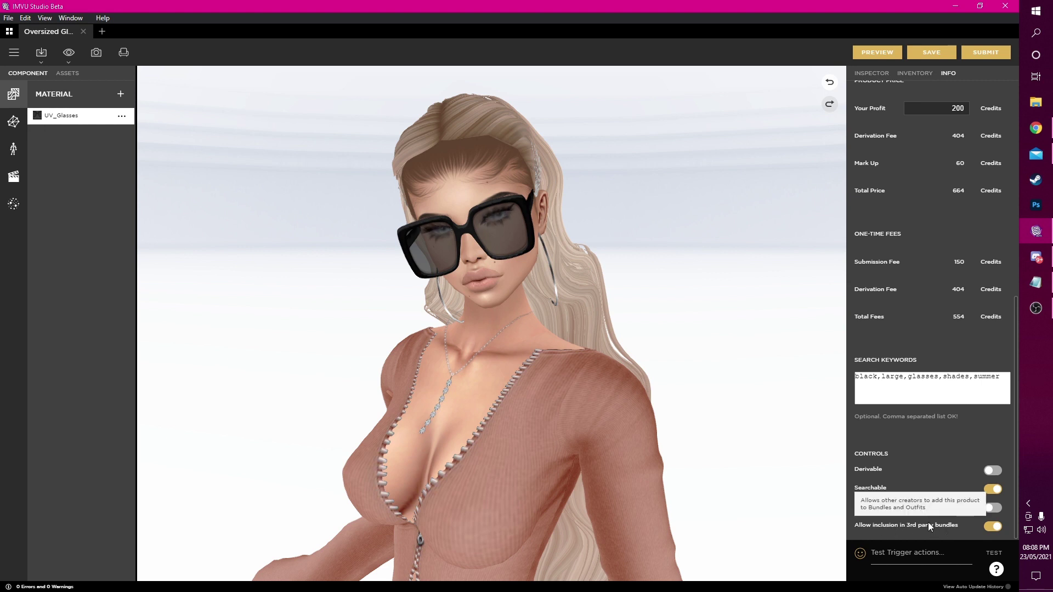
pyautogui.scroll(5, 928, 521)
pyautogui.scroll(2, 928, 521)
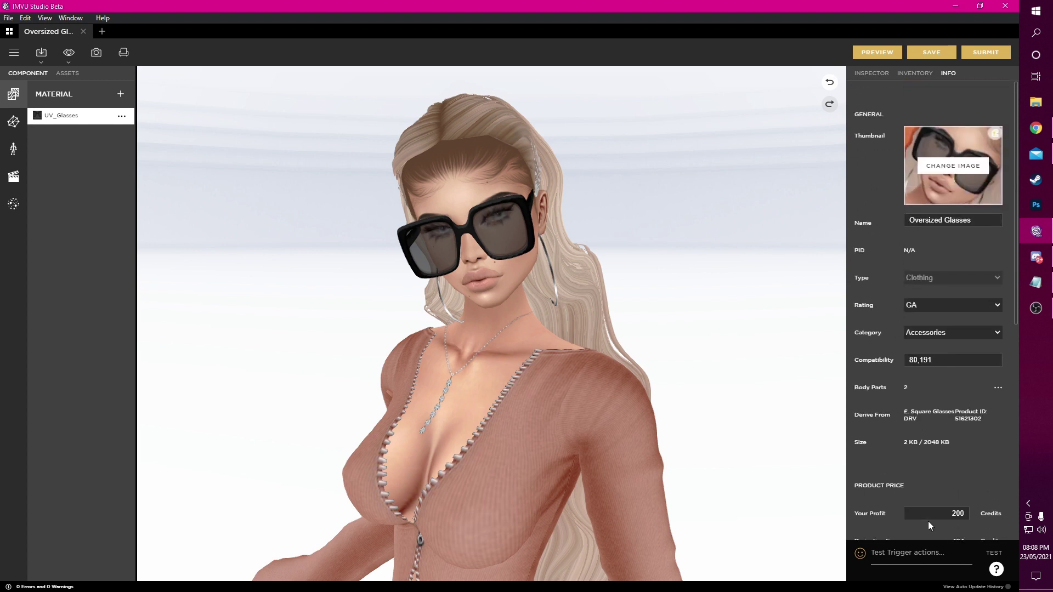
# Submit Oversized Glasses to the shop for review and go to its product page
pyautogui.click(985, 52)
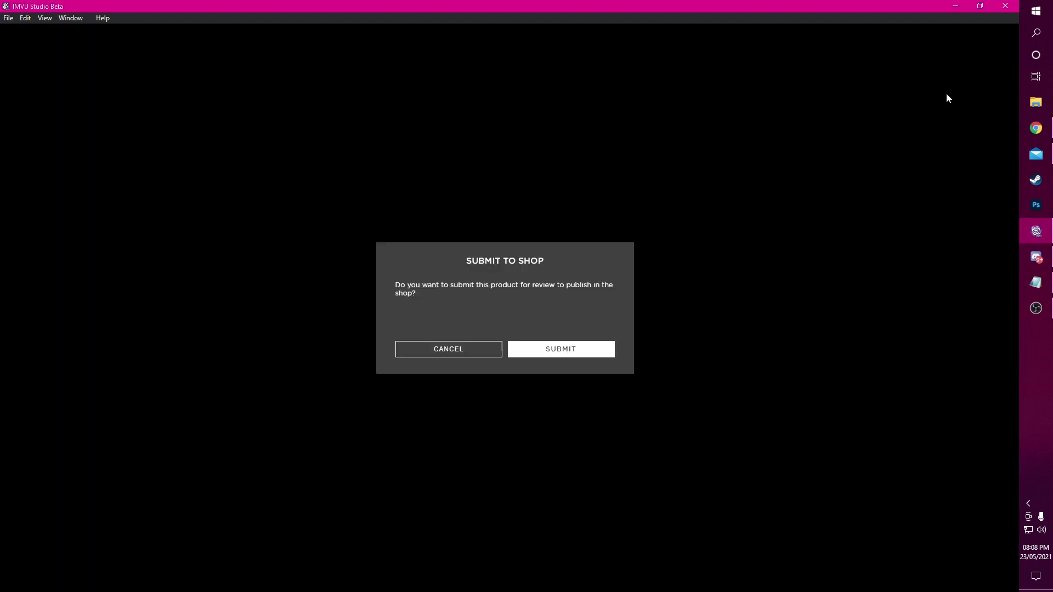
pyautogui.click(555, 351)
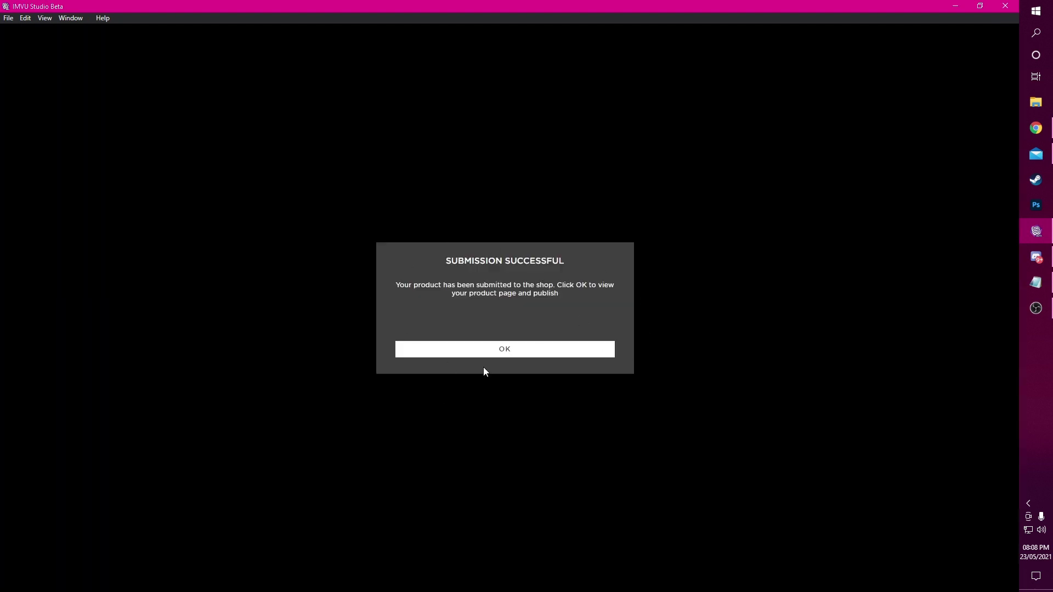
pyautogui.click(513, 351)
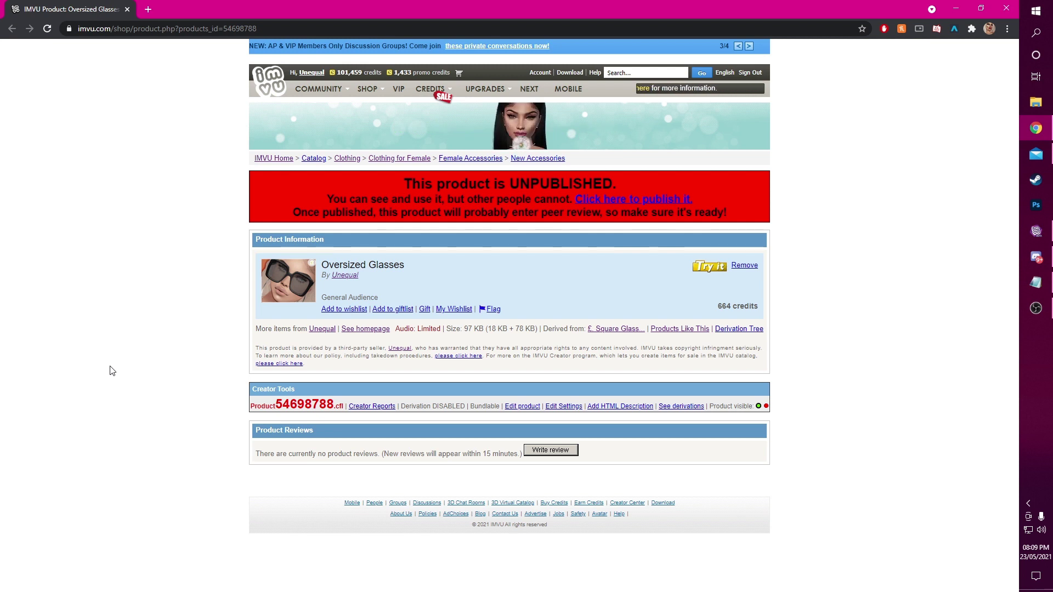
# Publish the Oversized Glasses, check it in the IMVU Desktop inventory, and return to the dashboard
pyautogui.tripleClick(269, 391)
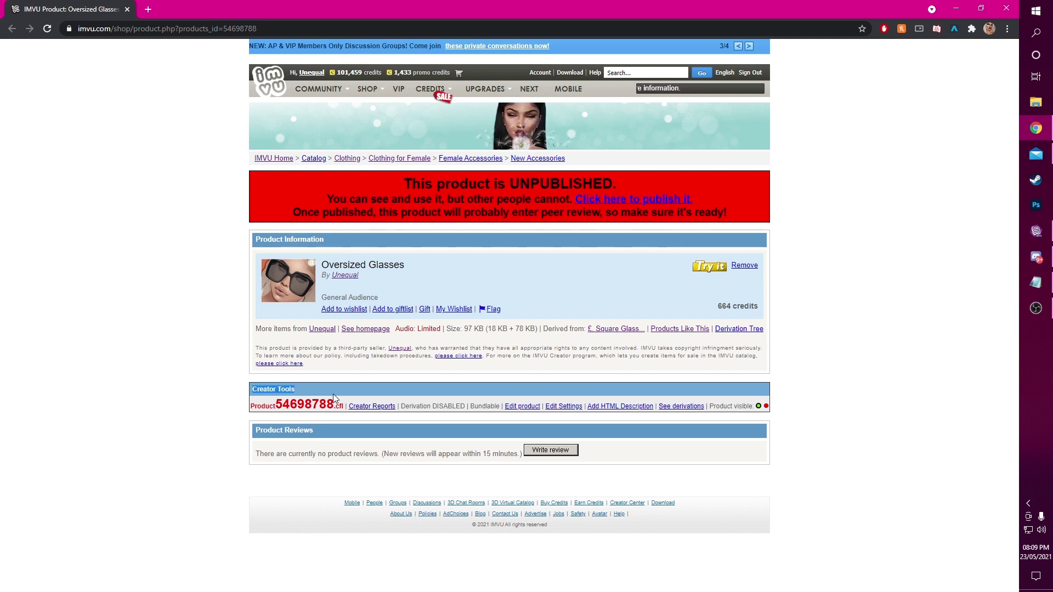
pyautogui.click(187, 398)
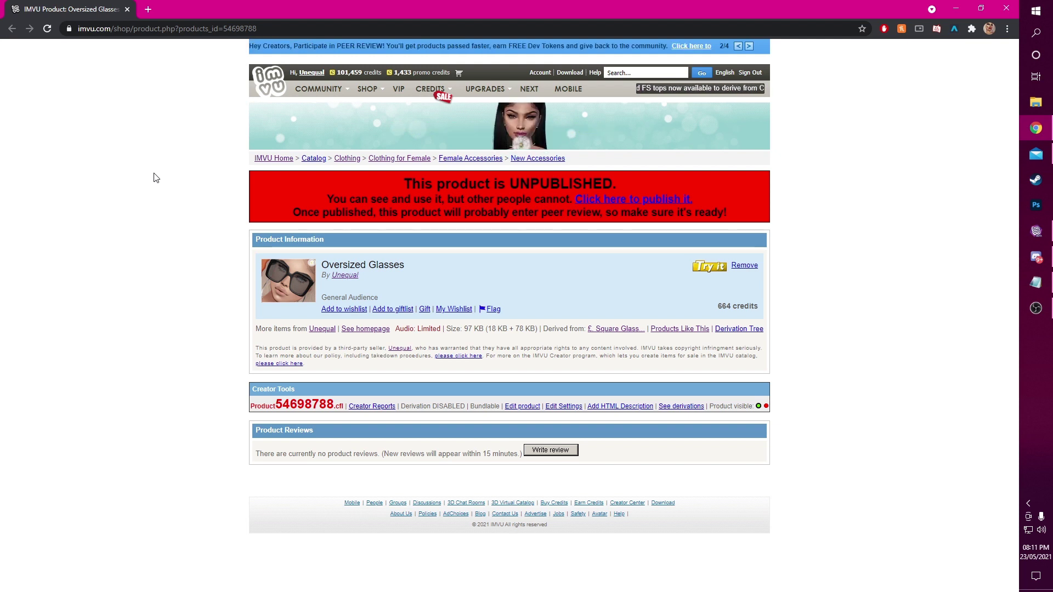
pyautogui.click(634, 199)
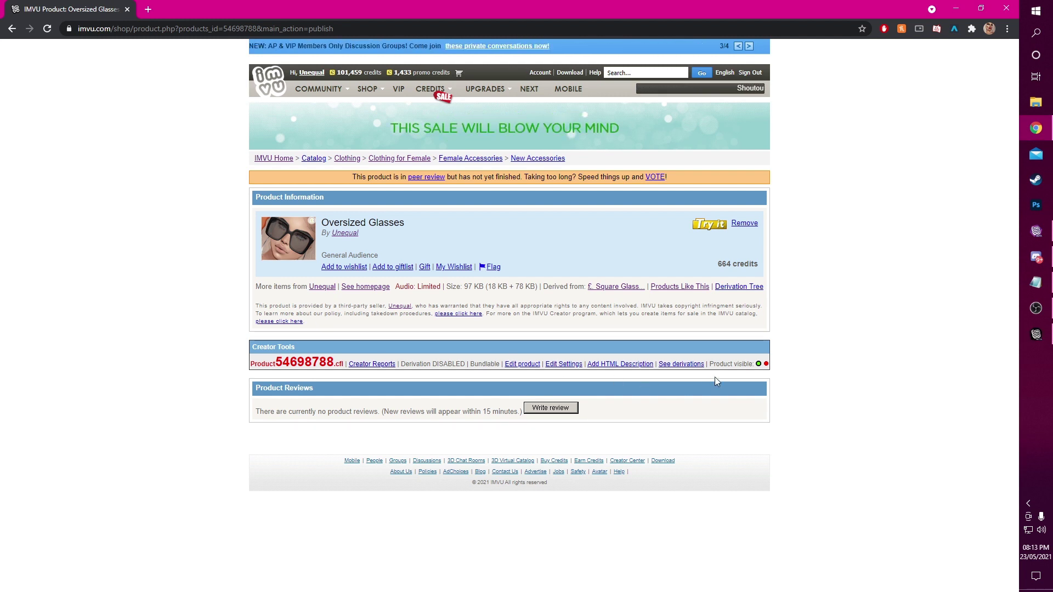
pyautogui.click(1035, 334)
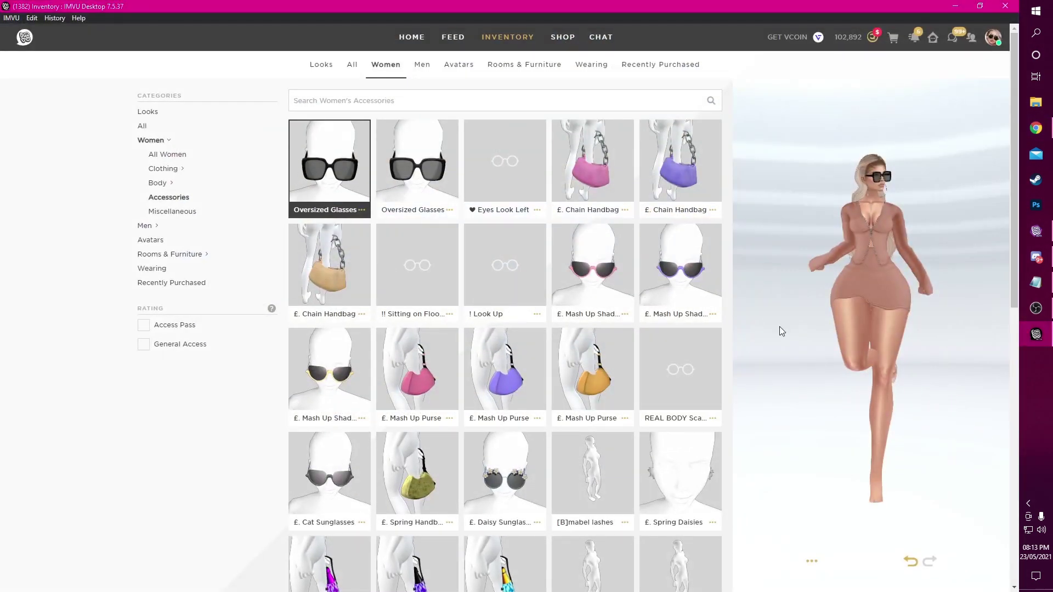
pyautogui.hotkey('alt', 'Tab')
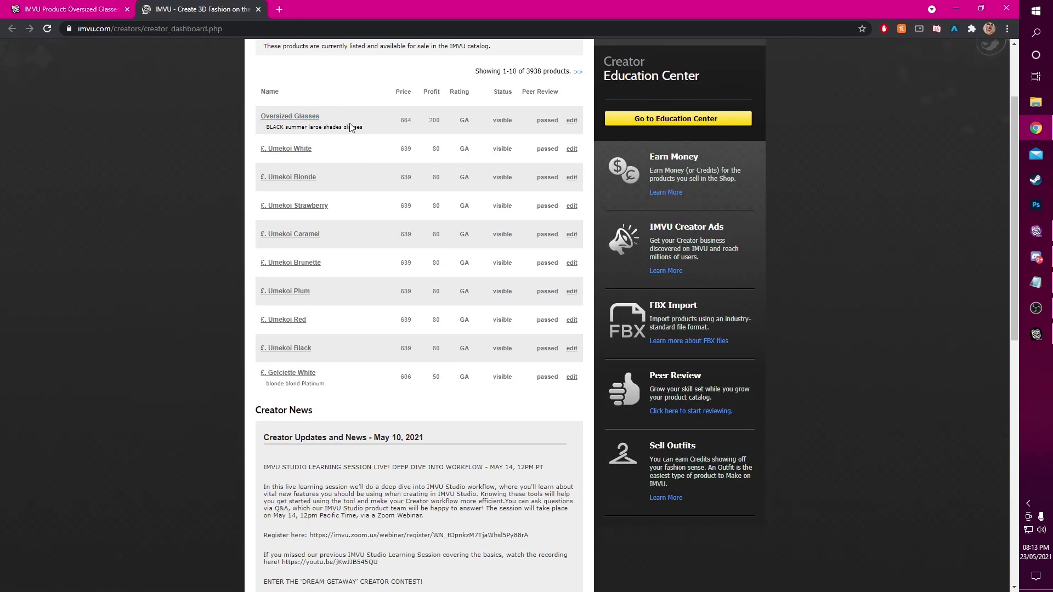
# Close the creator dashboard tab and switch to the IMVU Desktop shop
pyautogui.hotkey('ctrl', 'w')
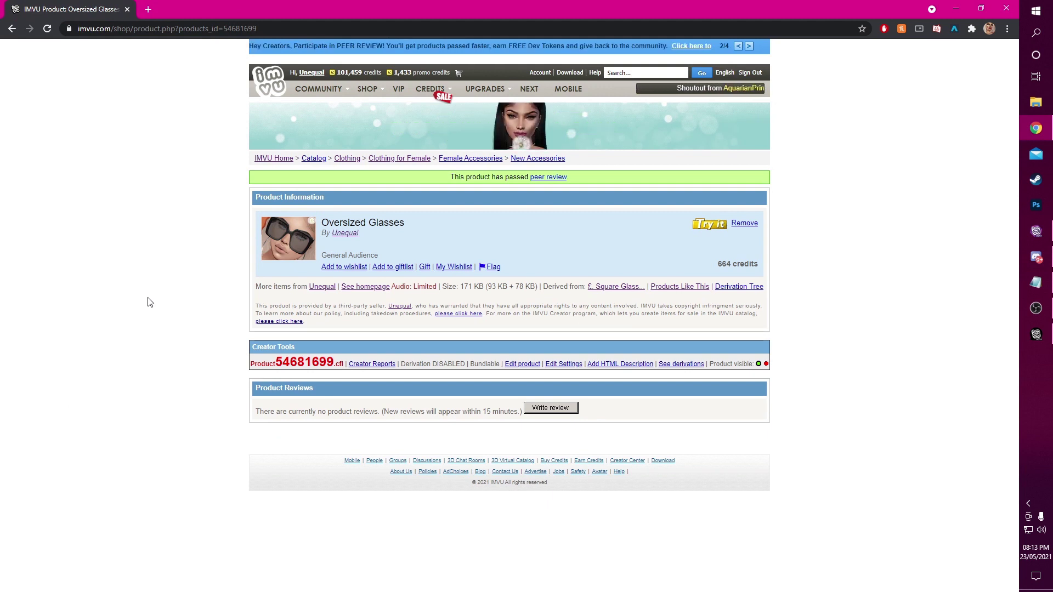
pyautogui.hotkey('alt', 'Tab')
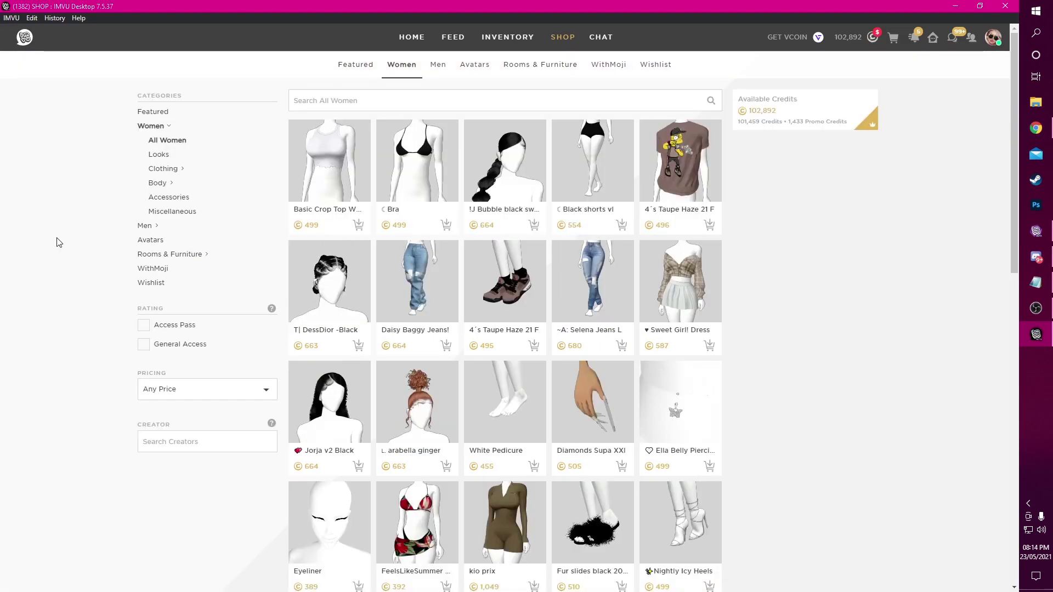
# Filter the shop to the creator's own products and search for 'Oversized Glasses'
pyautogui.click(164, 423)
pyautogui.write('Unequal')
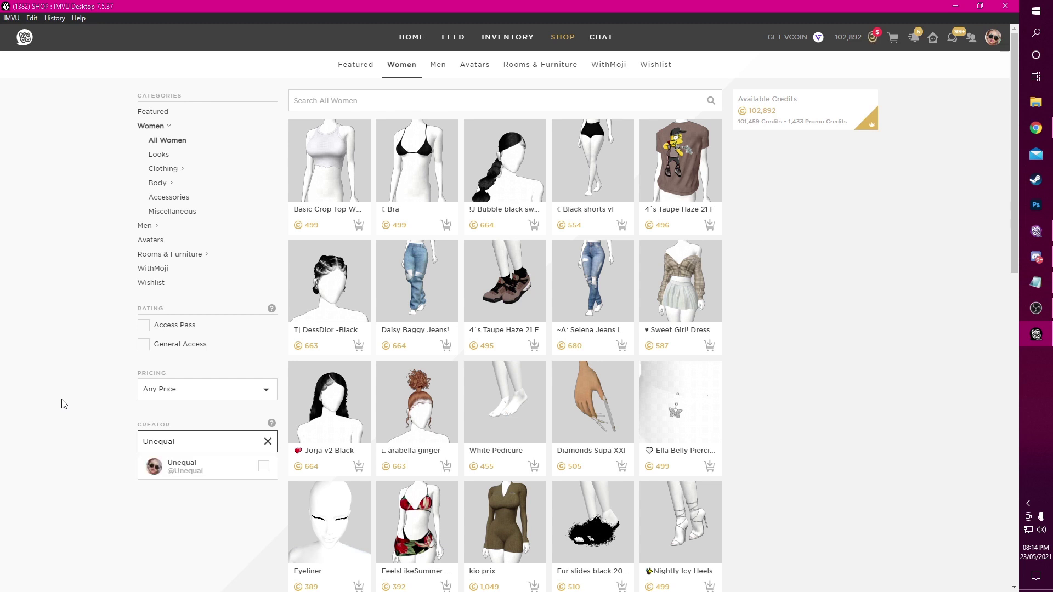
pyautogui.click(176, 466)
pyautogui.click(424, 101)
pyautogui.write('Oversized Glasses')
pyautogui.press('Return')
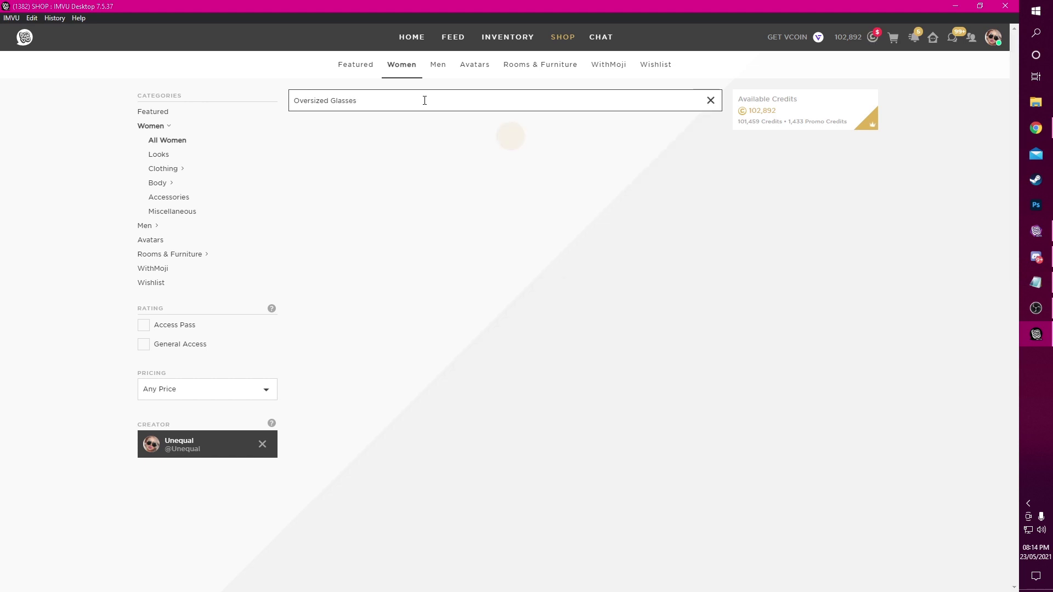